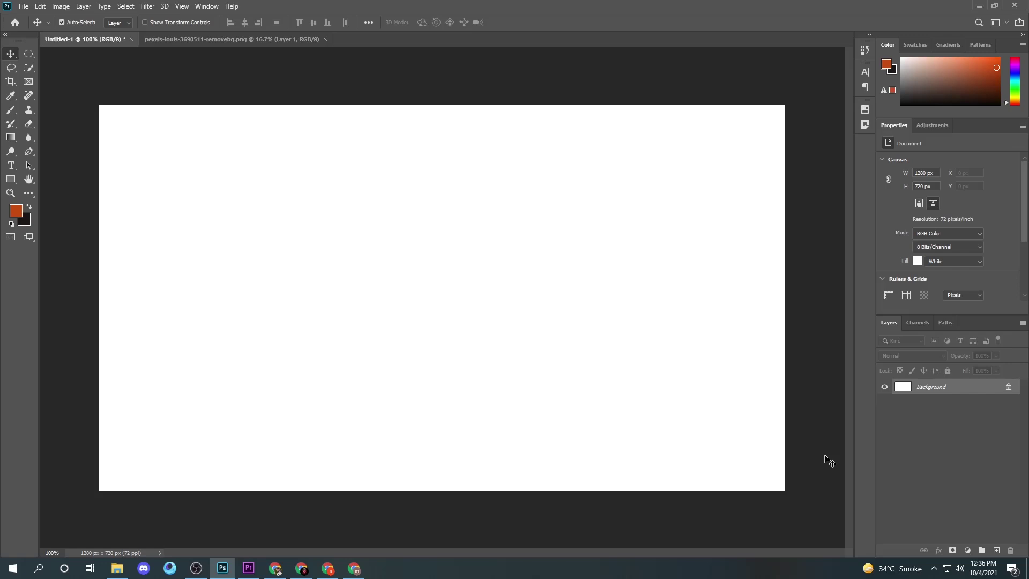
Convert the Background into Layer 0 and drag the grass photo from Downloads onto the canvas
double_click(936, 390)
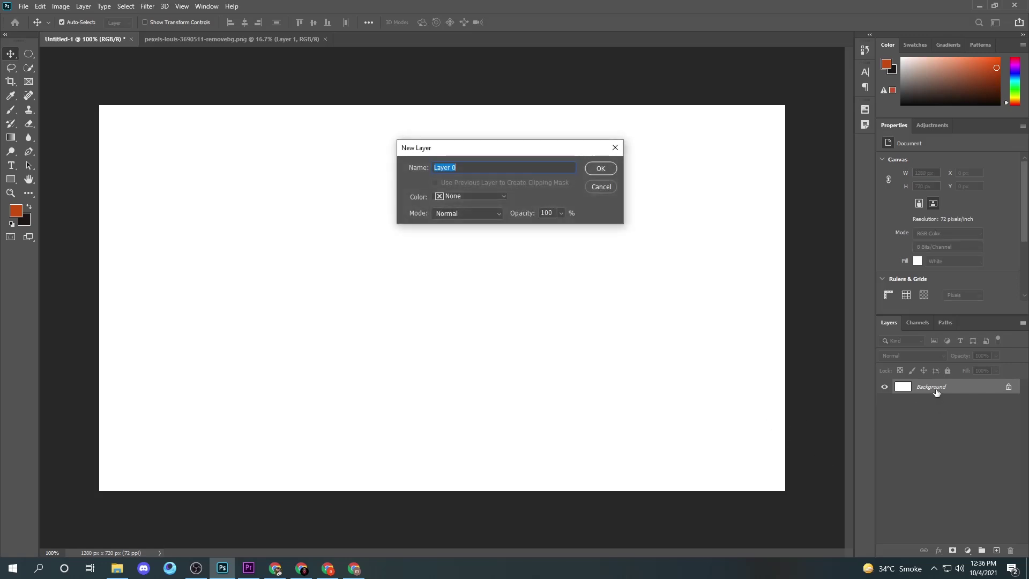
click(604, 169)
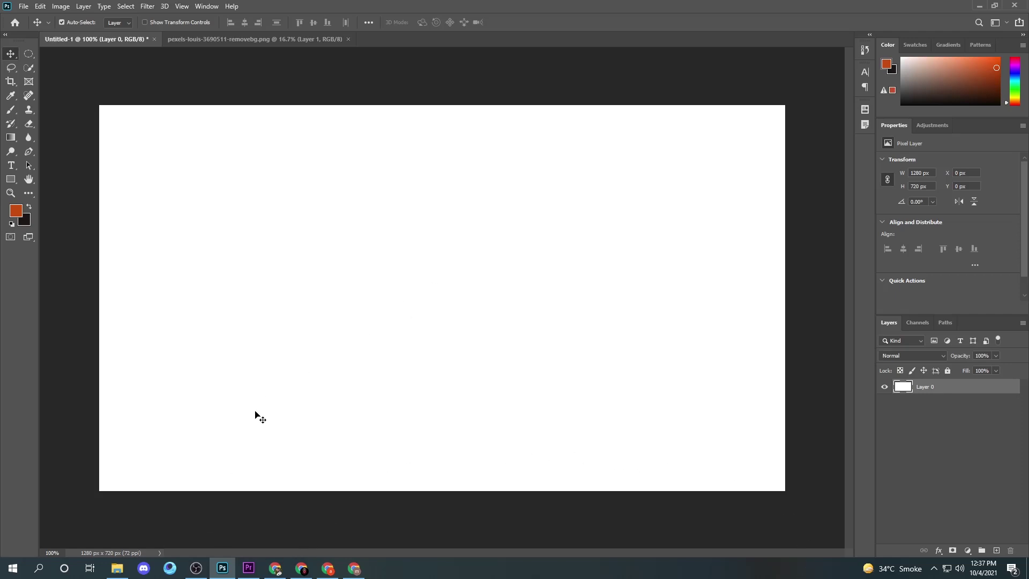
click(117, 568)
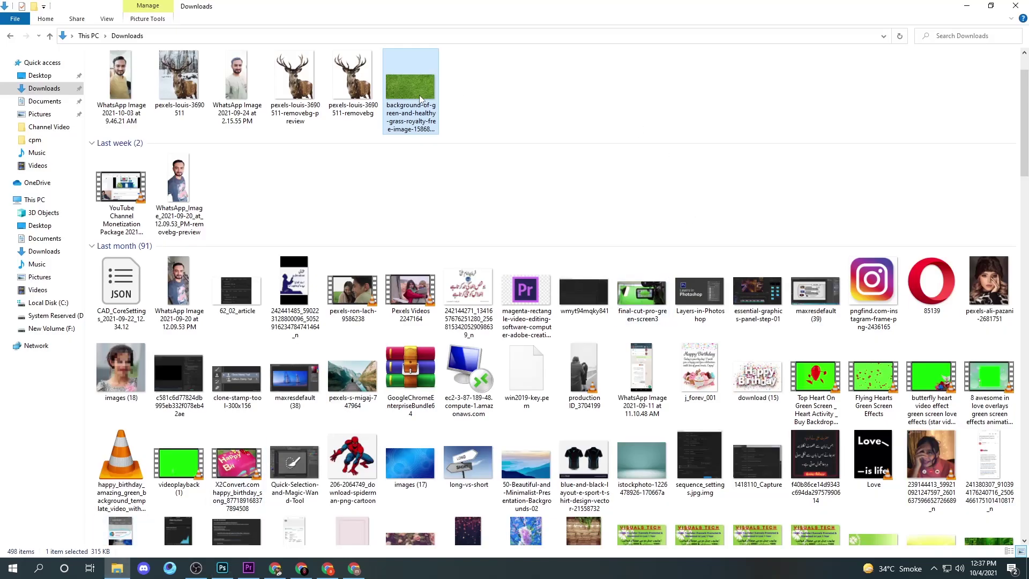
mouse_move(419, 103)
mouse_down()
mouse_move(370, 298)
mouse_move(419, 269)
mouse_up()
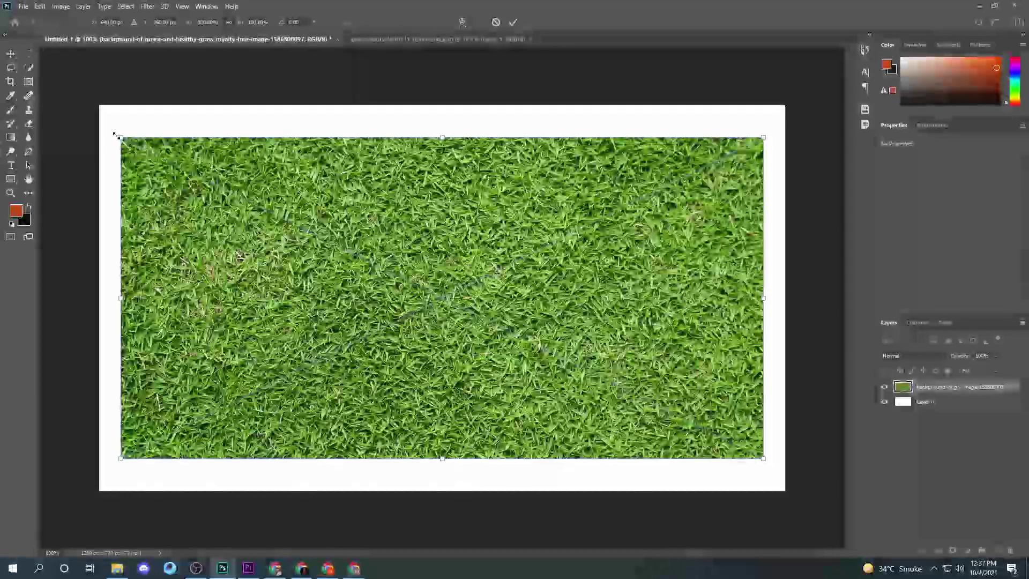
Stretch the placed grass photo to cover the full 1280 × 720 canvas and commit it
drag(117, 135, 100, 126)
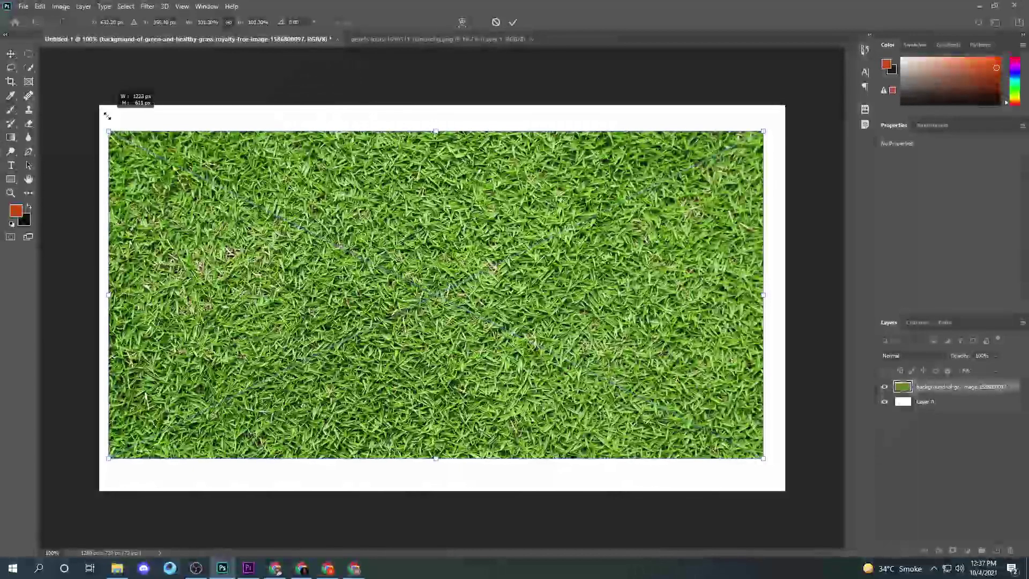
drag(428, 123, 429, 104)
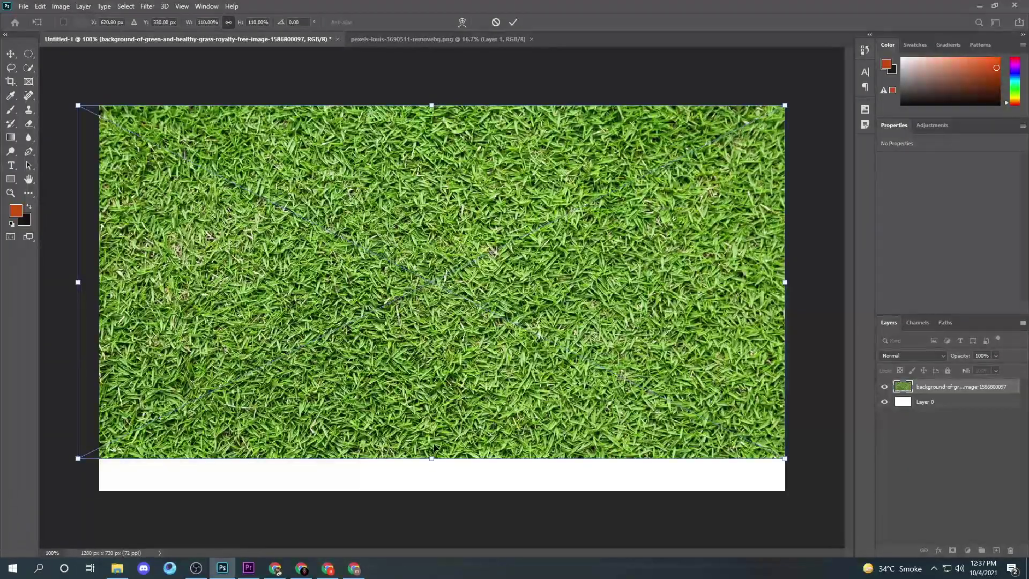
drag(431, 458, 432, 490)
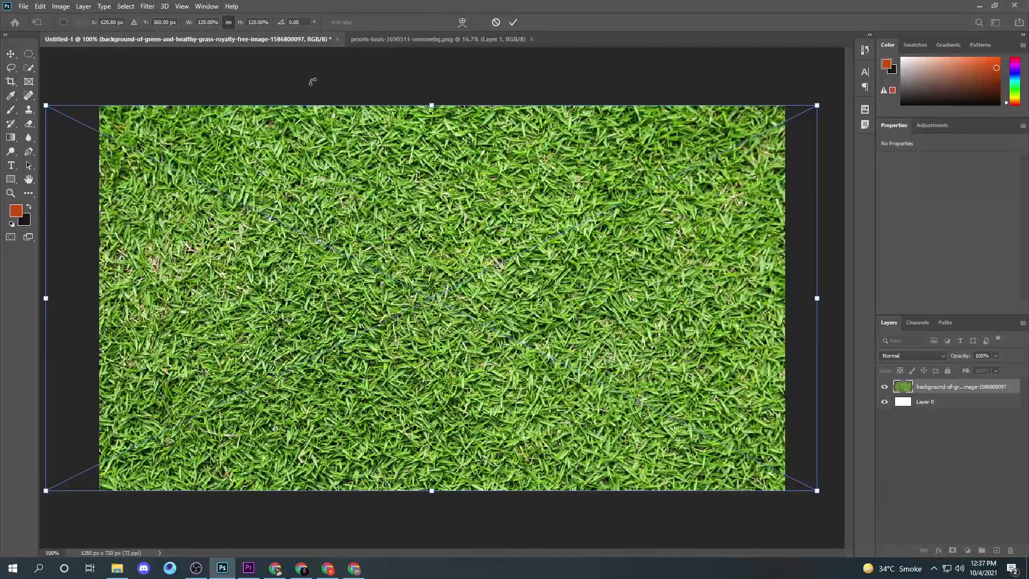
click(513, 23)
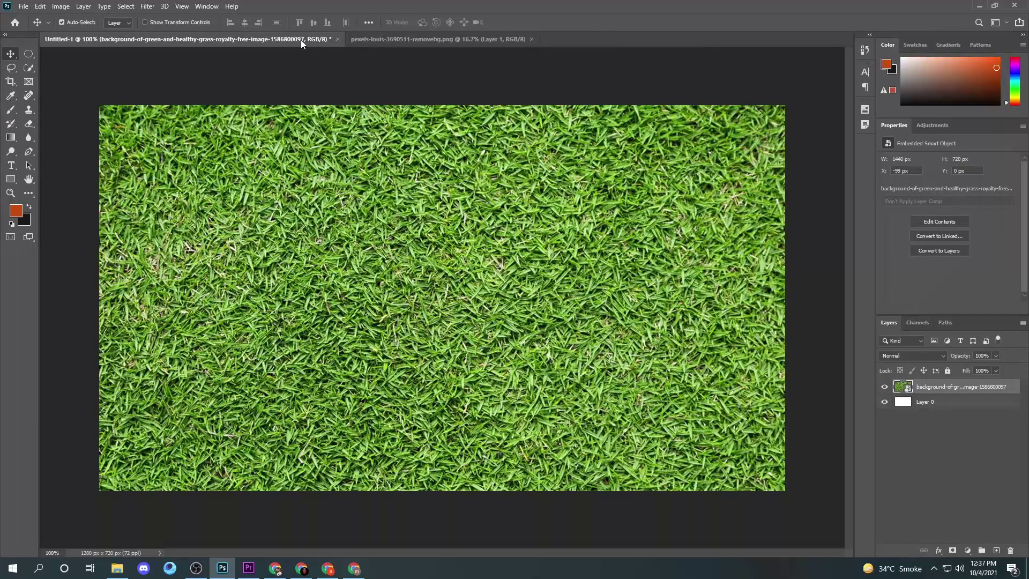
Drag the cut-out deer from the removebg document into the thumbnail as Layer 1, zooming out
click(402, 38)
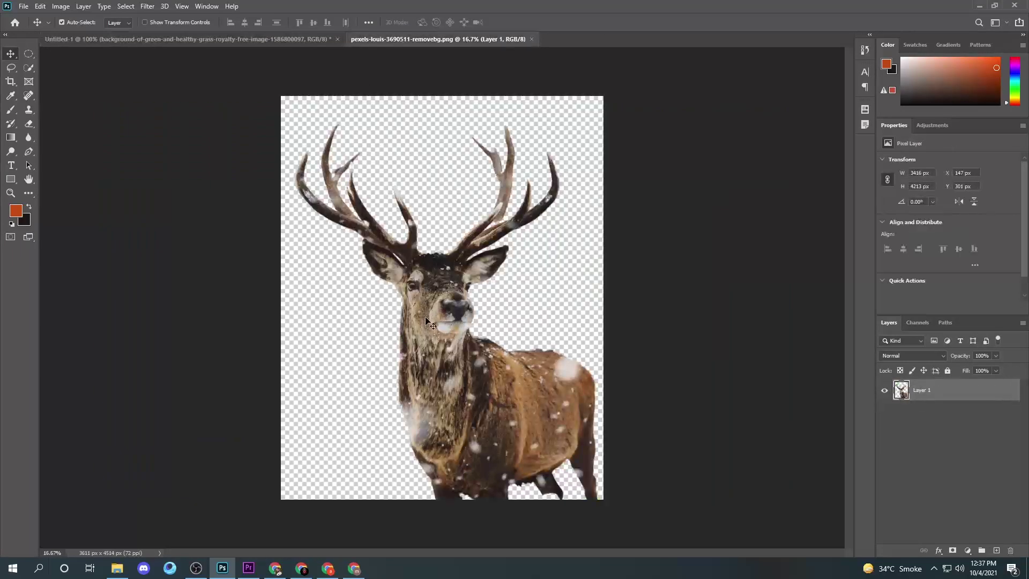
mouse_move(445, 373)
mouse_down()
mouse_move(273, 68)
mouse_move(389, 267)
mouse_up()
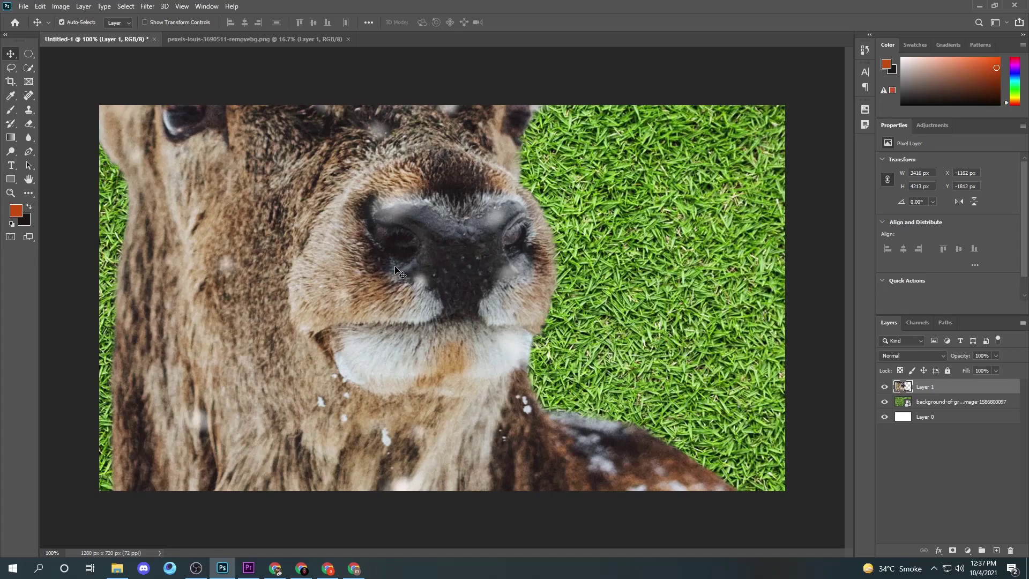
key(ctrl+minus)
key(ctrl+minus)
key(ctrl+minus)
key(ctrl+minus)
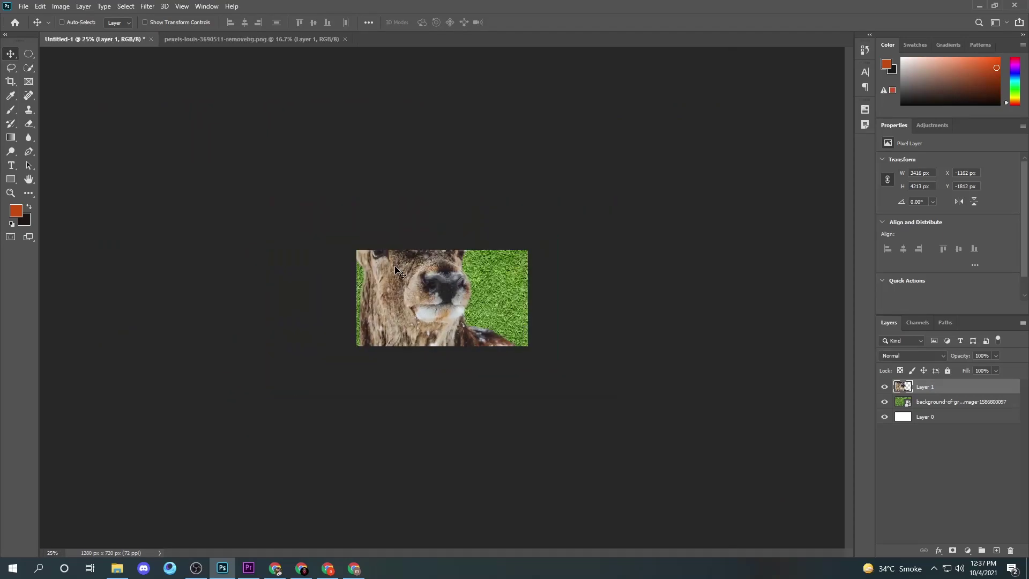
key(ctrl+minus)
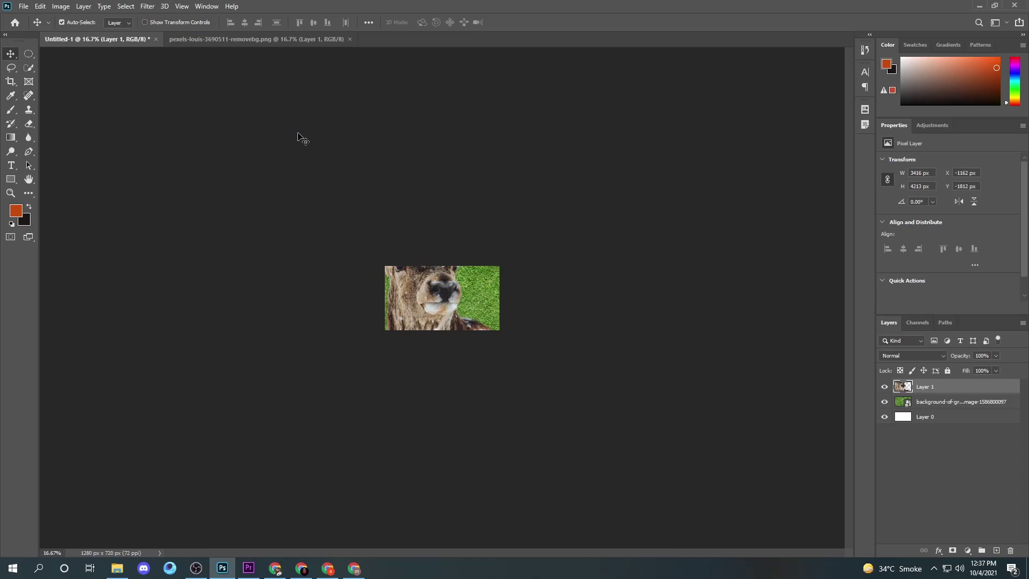
Scale the deer down to 591 × 729 px and place it along the canvas's right edge
key(ctrl+t)
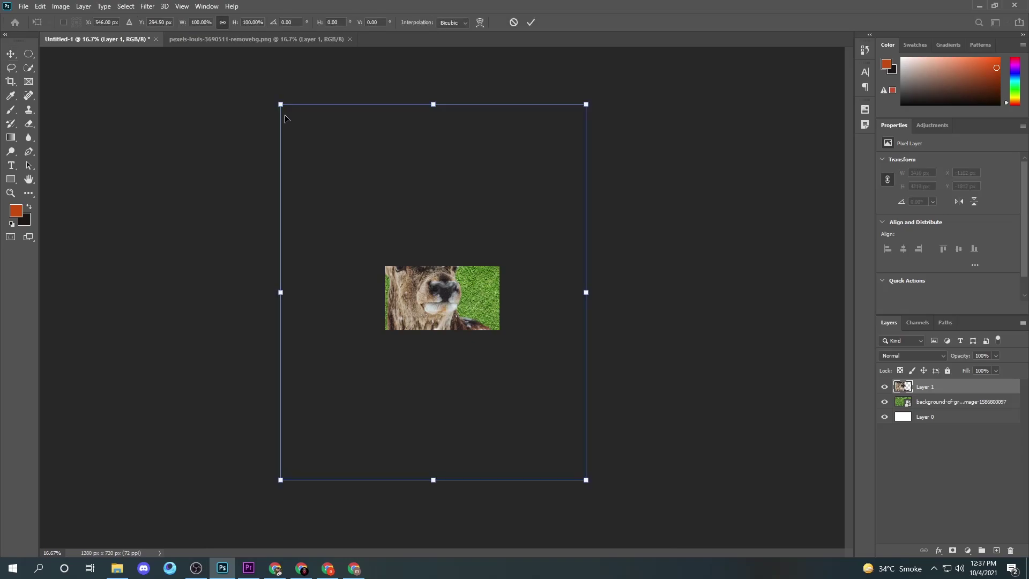
mouse_move(280, 104)
mouse_down()
mouse_move(532, 416)
mouse_move(466, 322)
mouse_move(461, 295)
mouse_move(469, 302)
mouse_up()
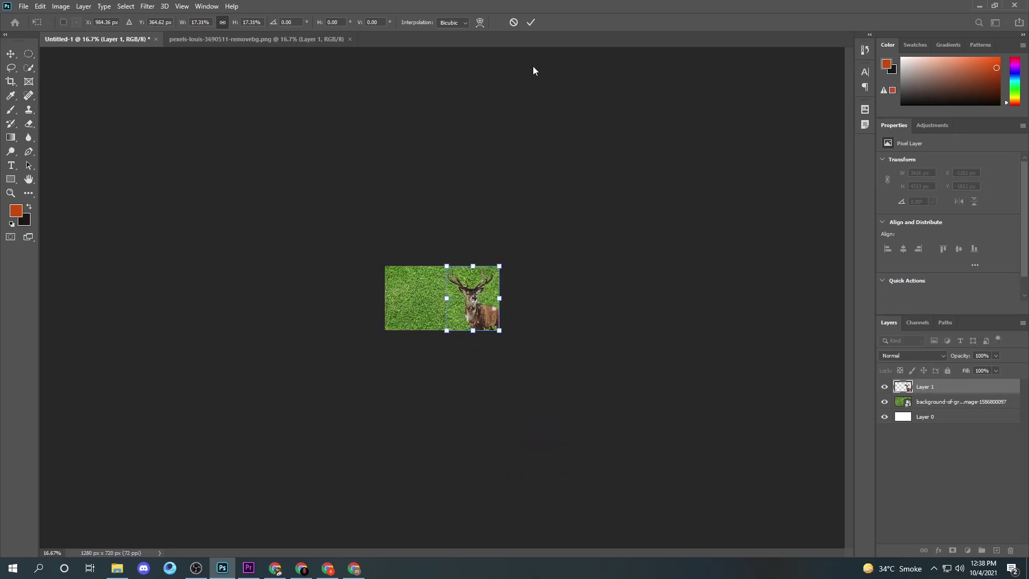
click(532, 23)
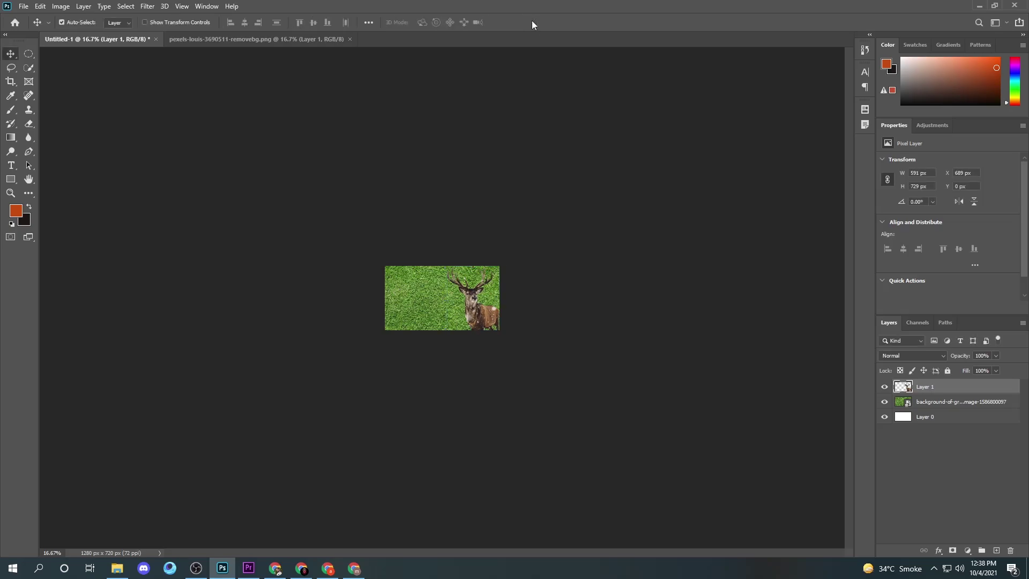
key(ctrl+plus)
key(ctrl+plus)
key(ctrl+plus)
key(ctrl+plus)
key(ctrl+plus)
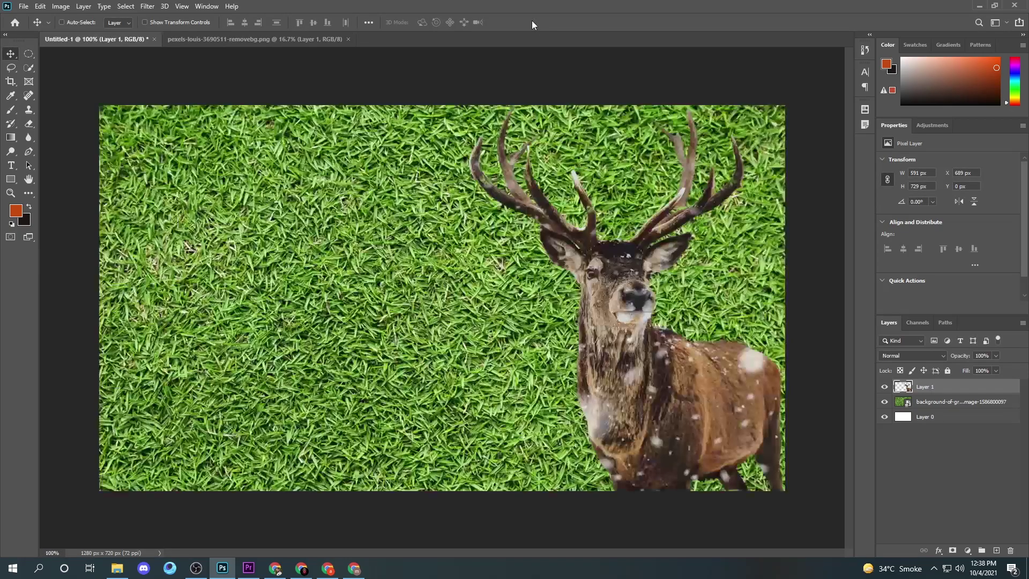
key(ctrl)
key(ctrl+t)
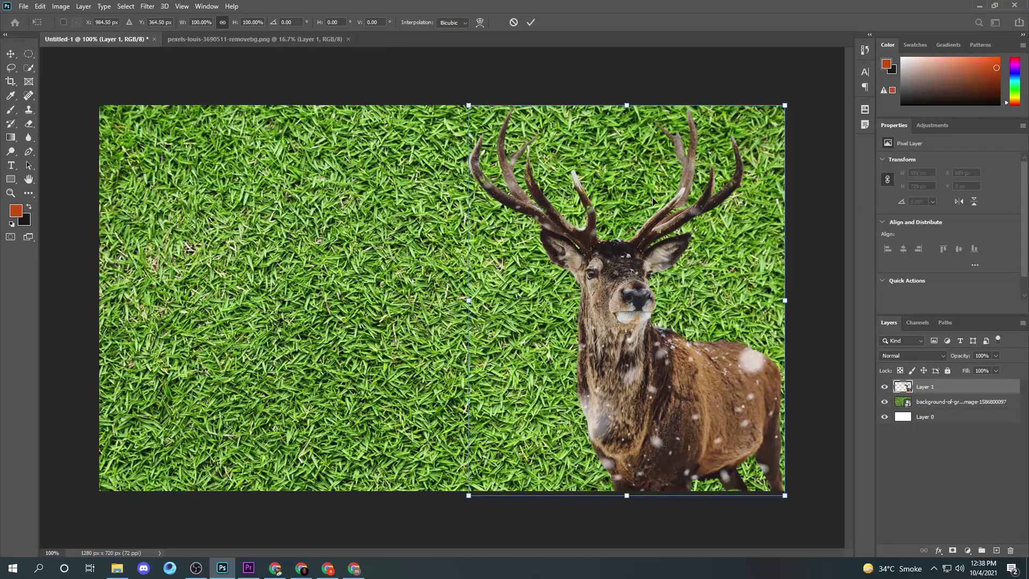
click(530, 22)
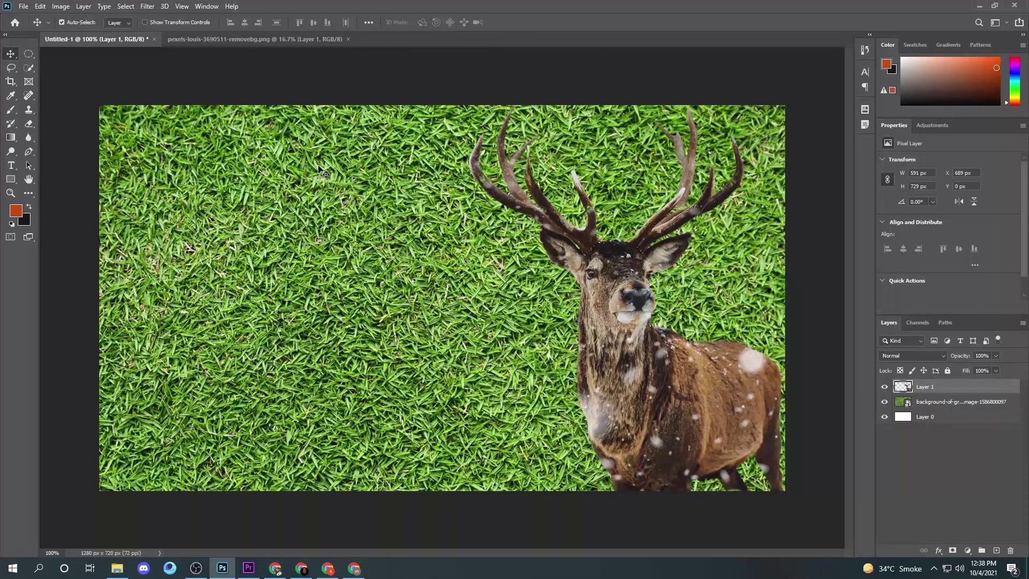
Type the headline 'HOW TO DOWNLODE FREE VIDEO' at the top-left of the grass and commit it
key(t)
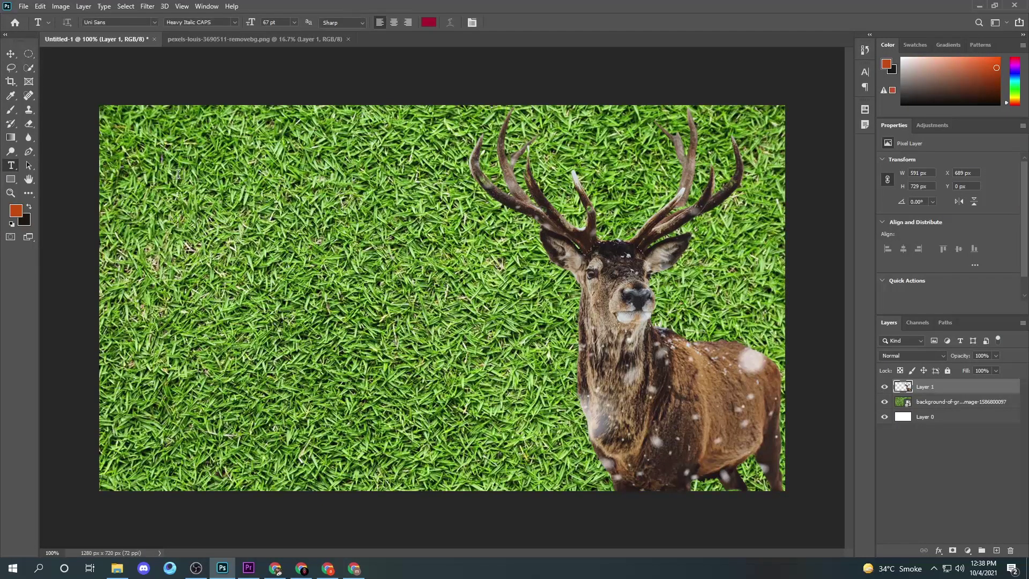
click(152, 168)
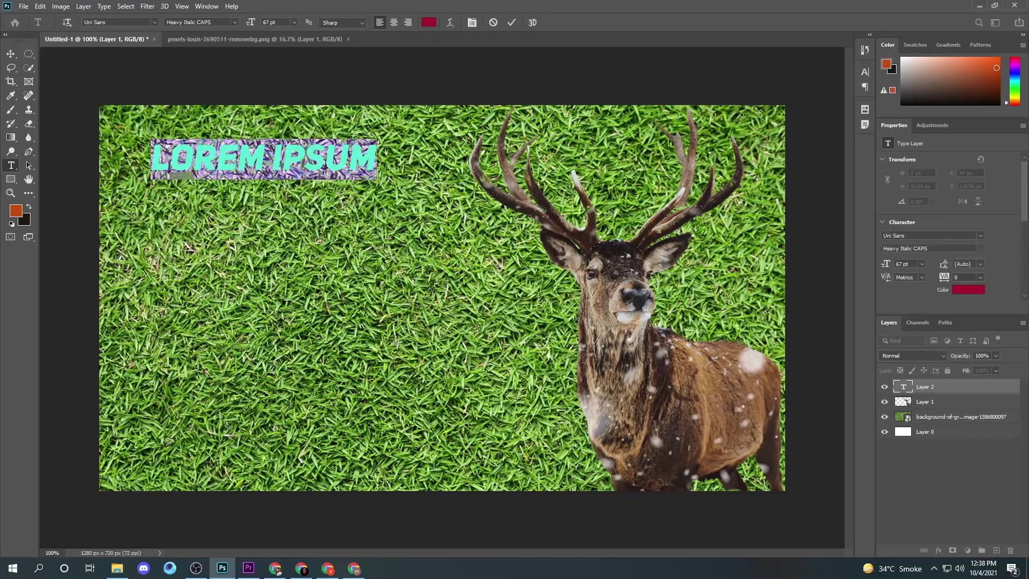
text(HO)
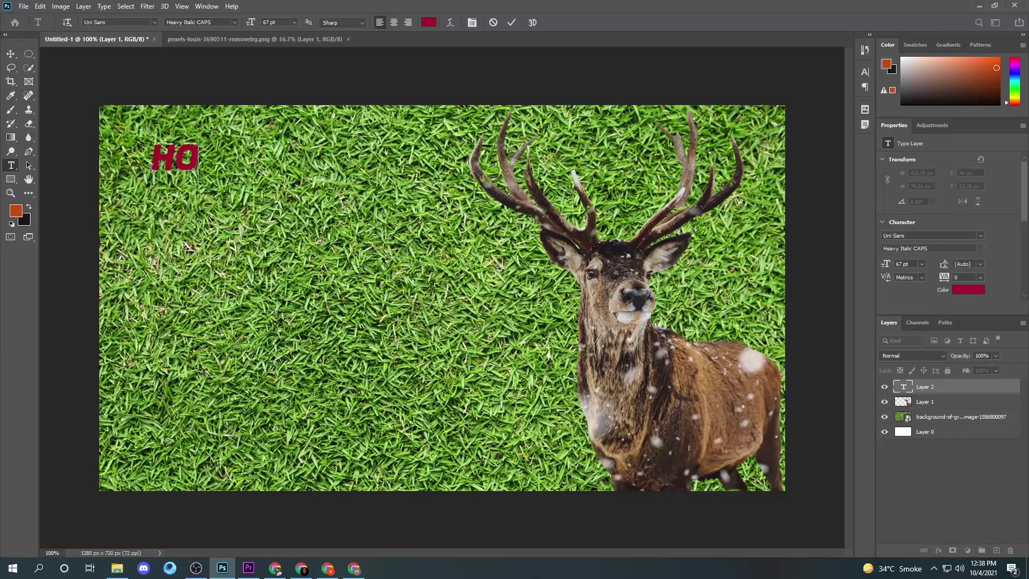
text(E)
key(BackSpace)
text(W TO )
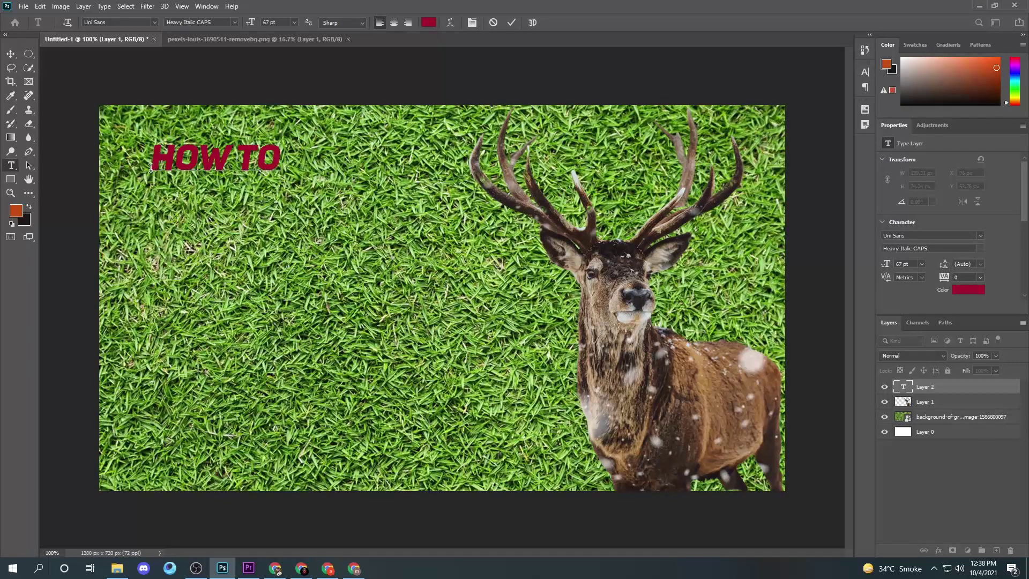
text(DON)
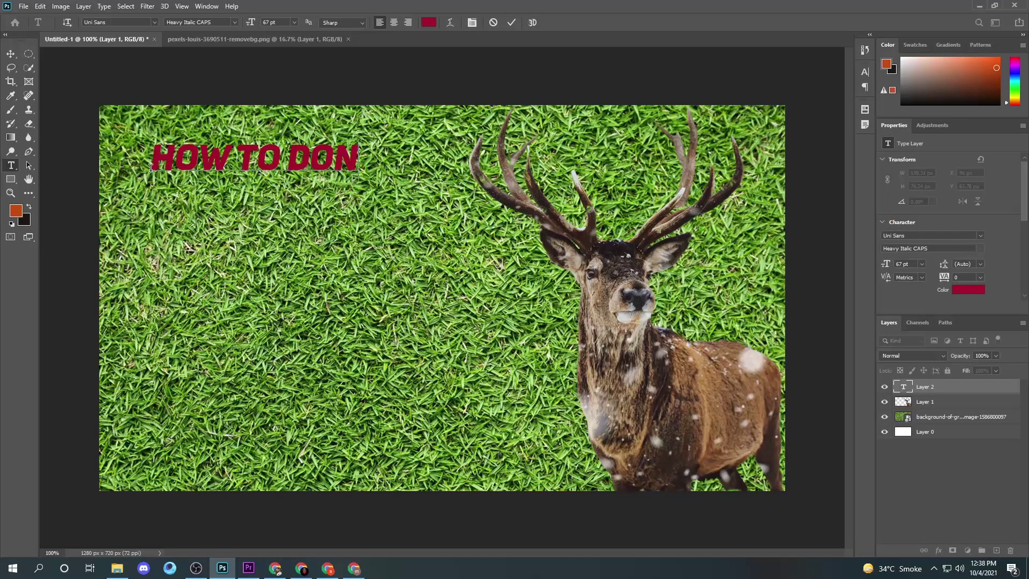
key(BackSpace)
text(WNLODE)
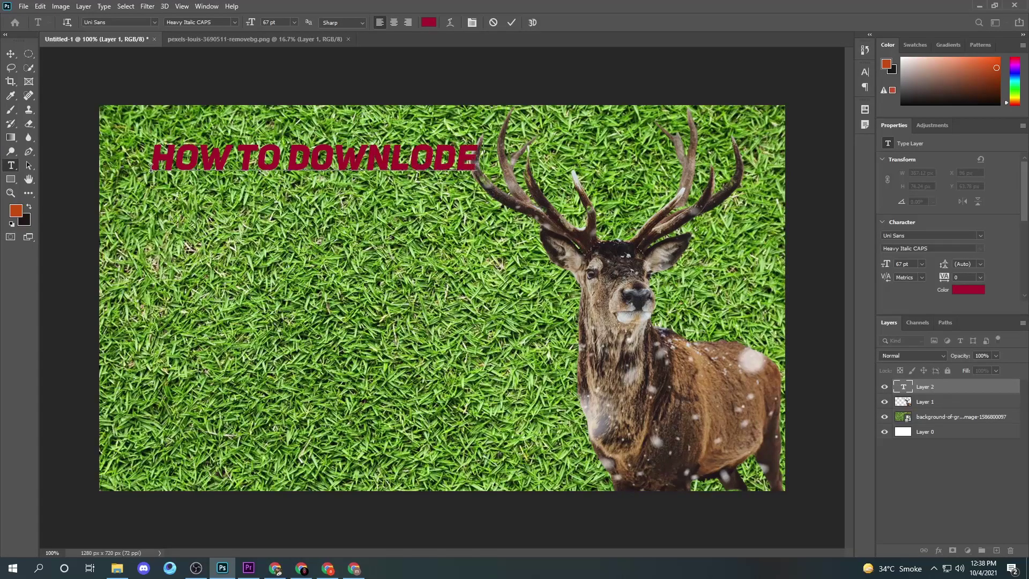
text( FREE V)
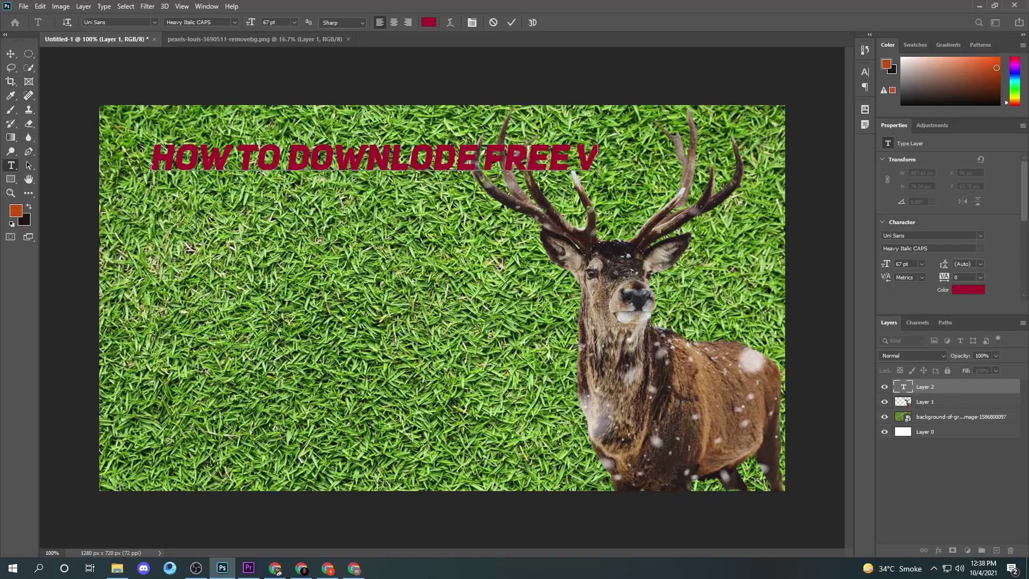
text(IDEO)
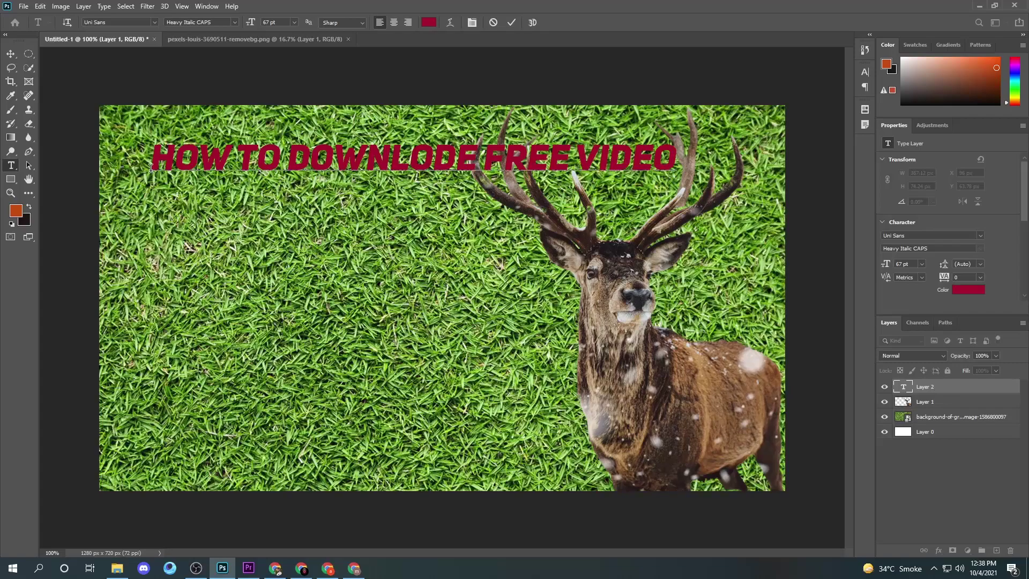
text( ON)
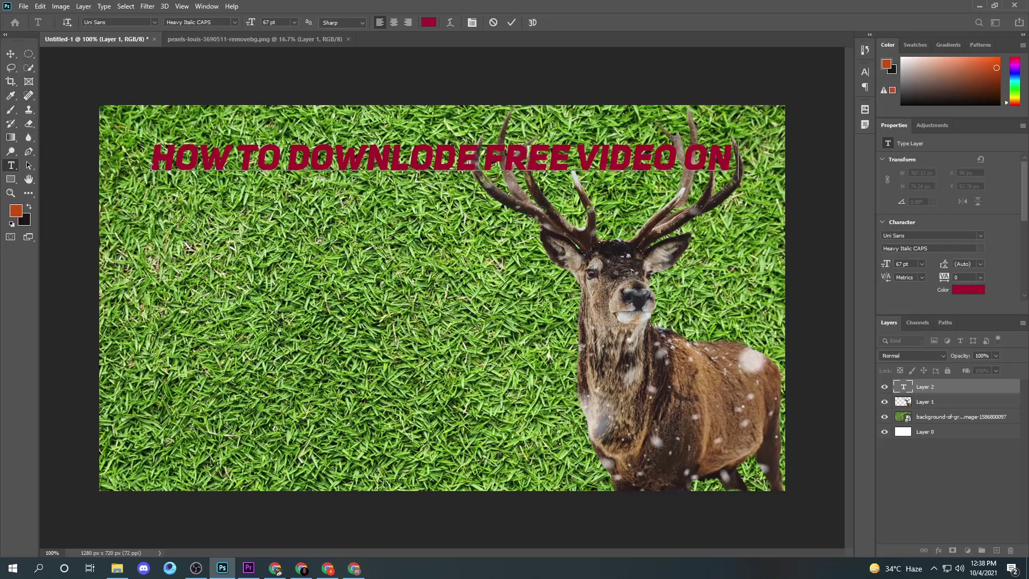
text( PEX)
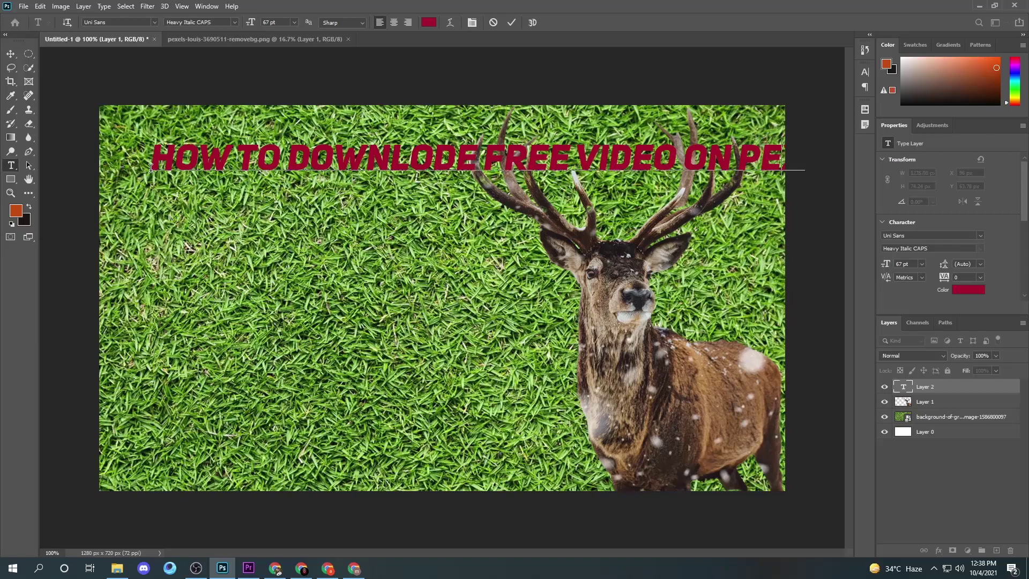
key(BackSpace)
key(BackSpace)
key(BackSpace)
key(BackSpace)
key(BackSpace)
key(BackSpace)
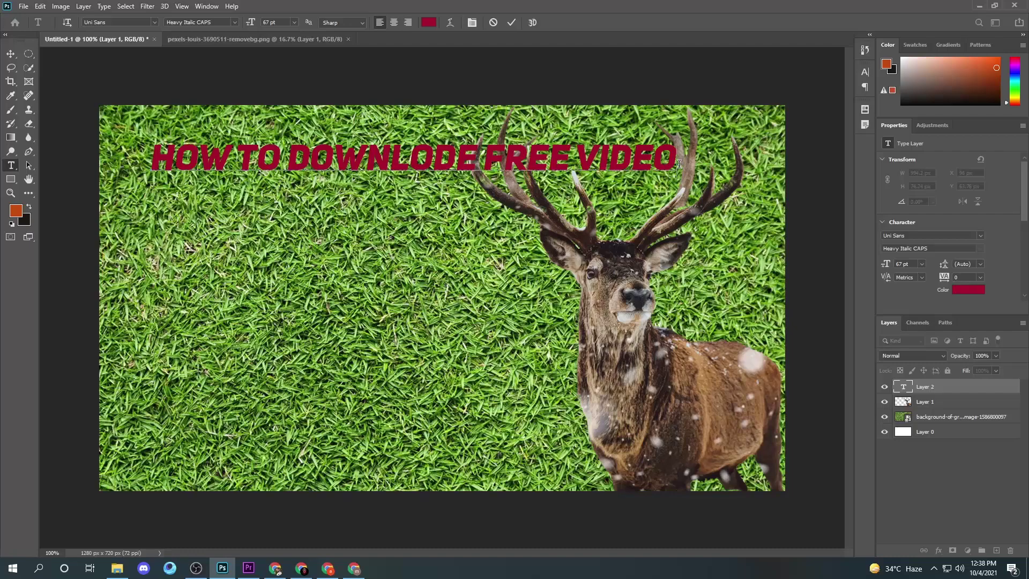
click(512, 23)
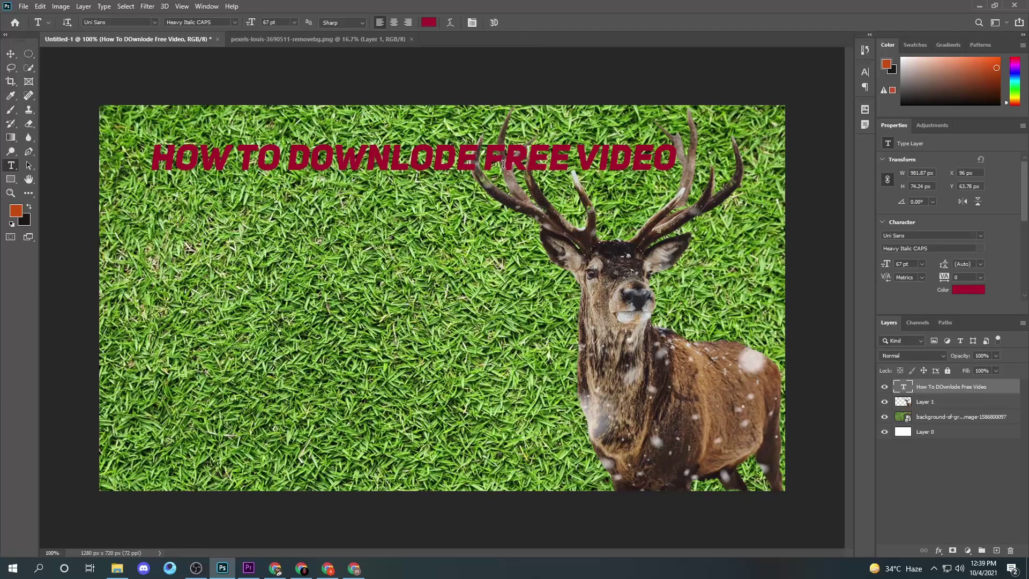
key(v)
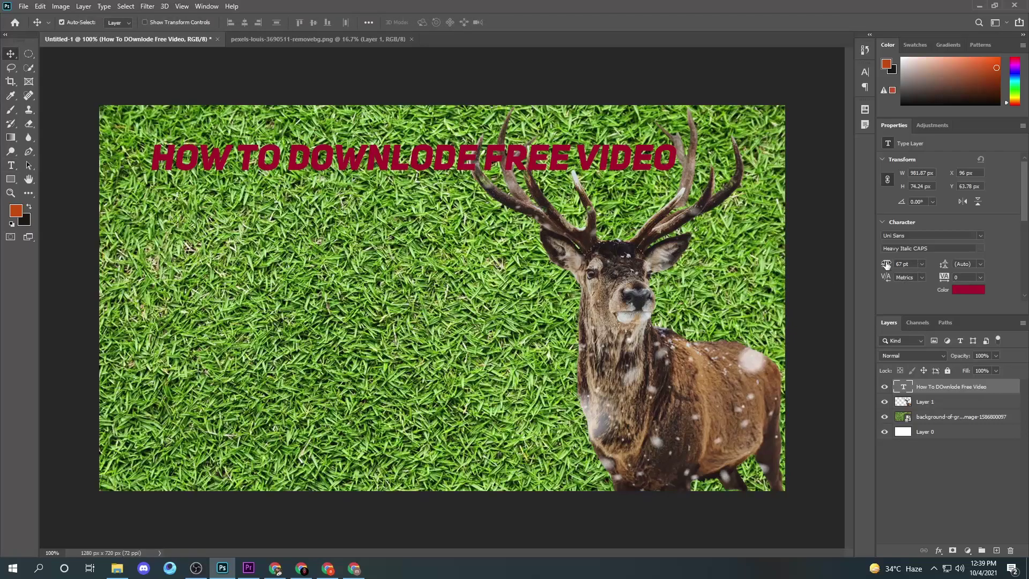
Set the headline's font size to 90 pt in the Character panel
click(921, 264)
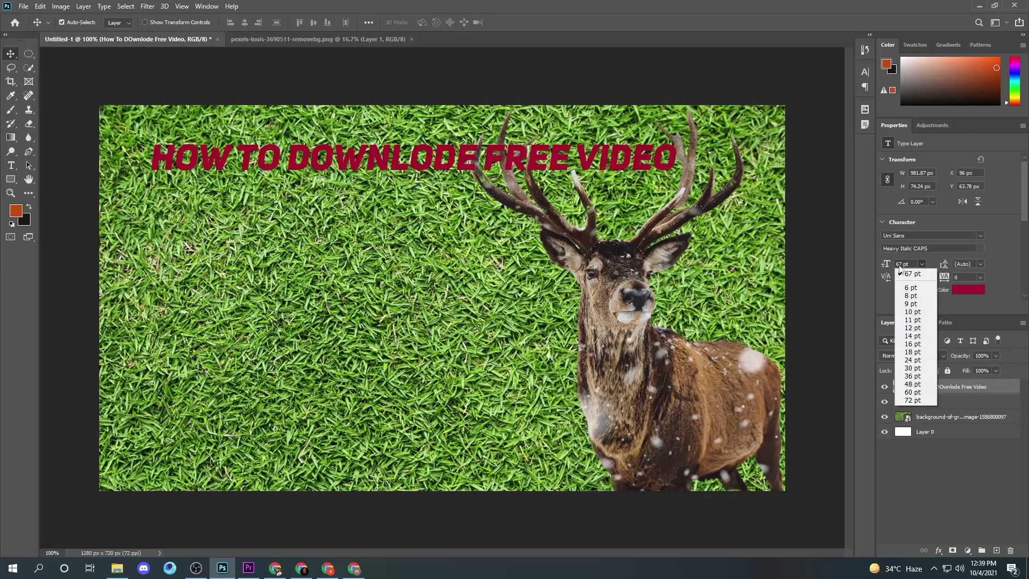
click(913, 400)
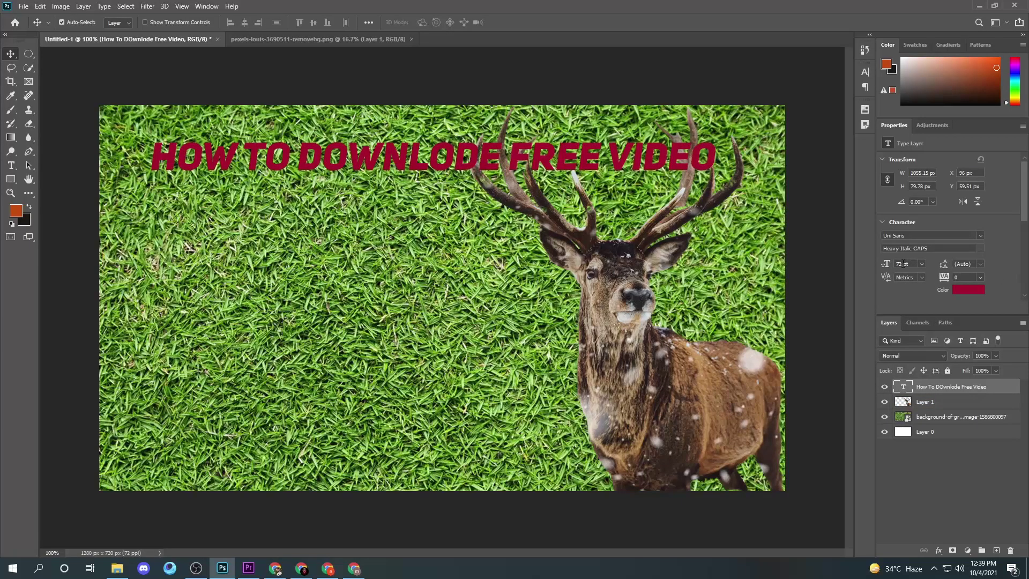
key(BackSpace)
key(BackSpace)
text(90)
key(Return)
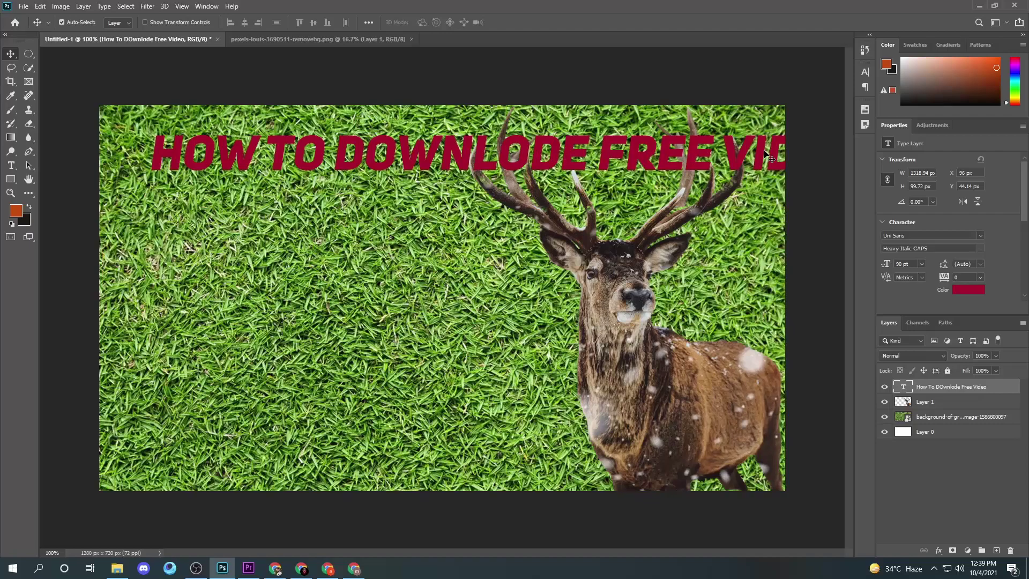
key(t)
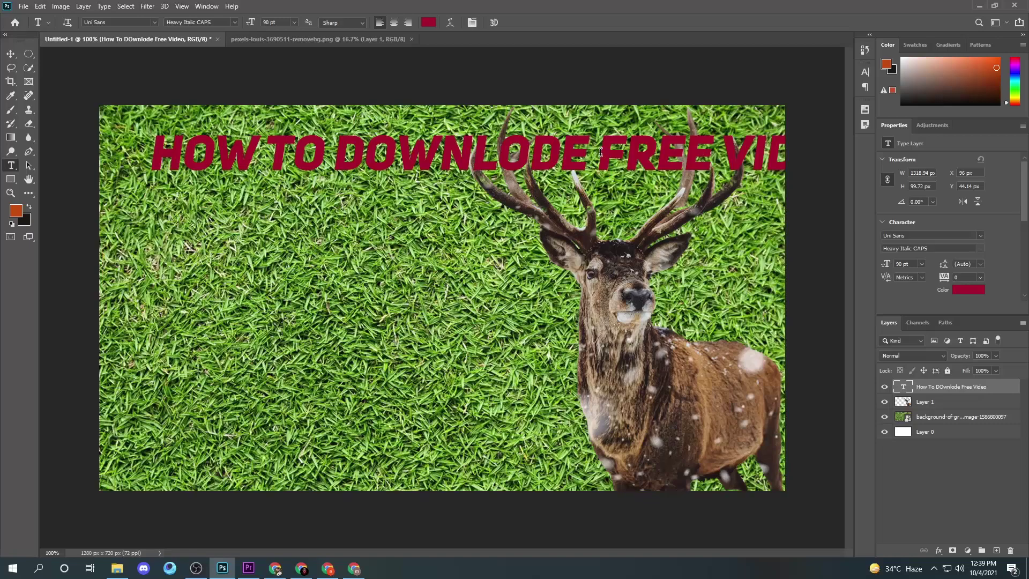
Insert a line break before FREE so the headline reads 'HOW TO DOWNLODE' over 'FREE VIDEO'
click(601, 149)
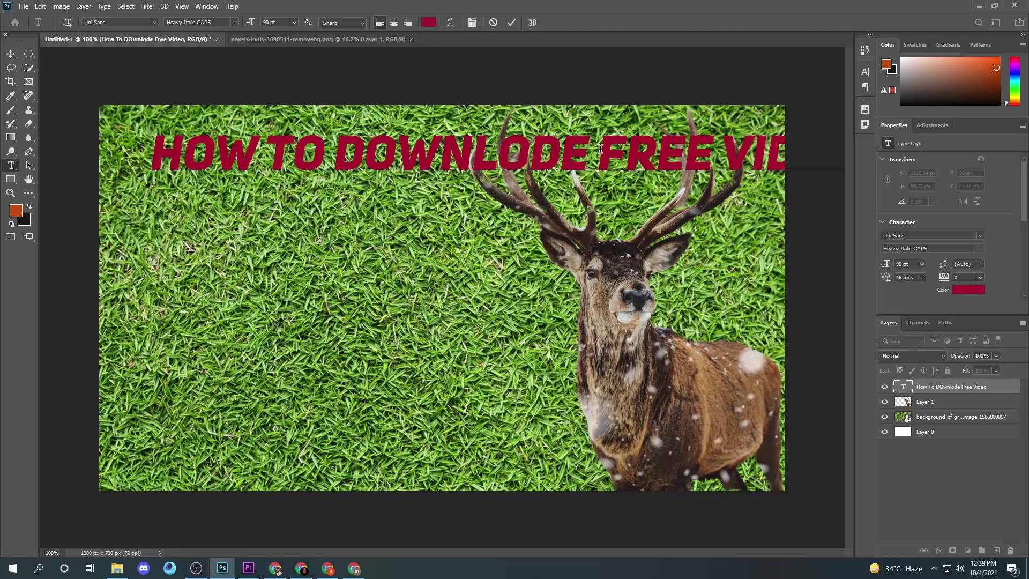
key(Return)
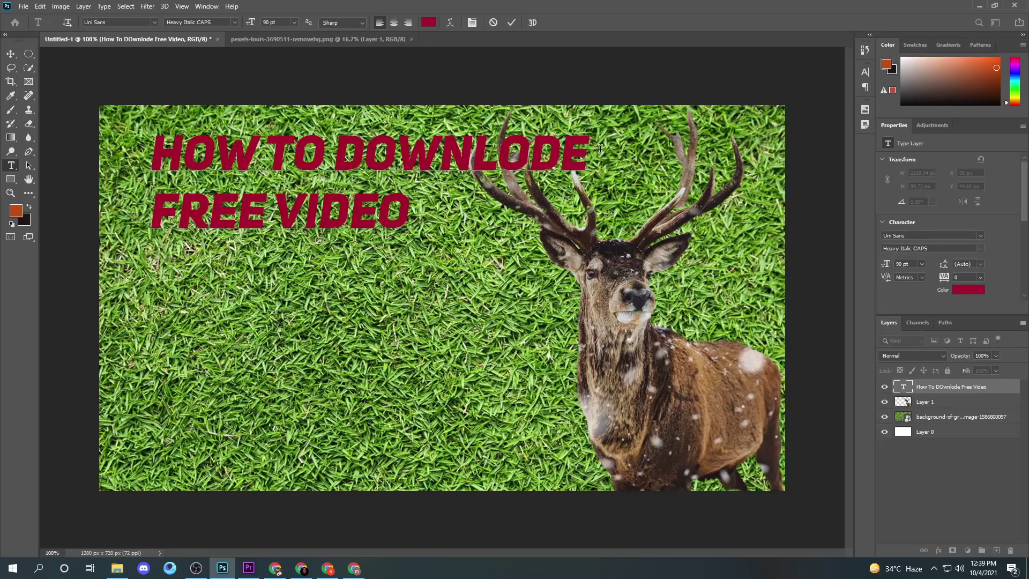
click(511, 23)
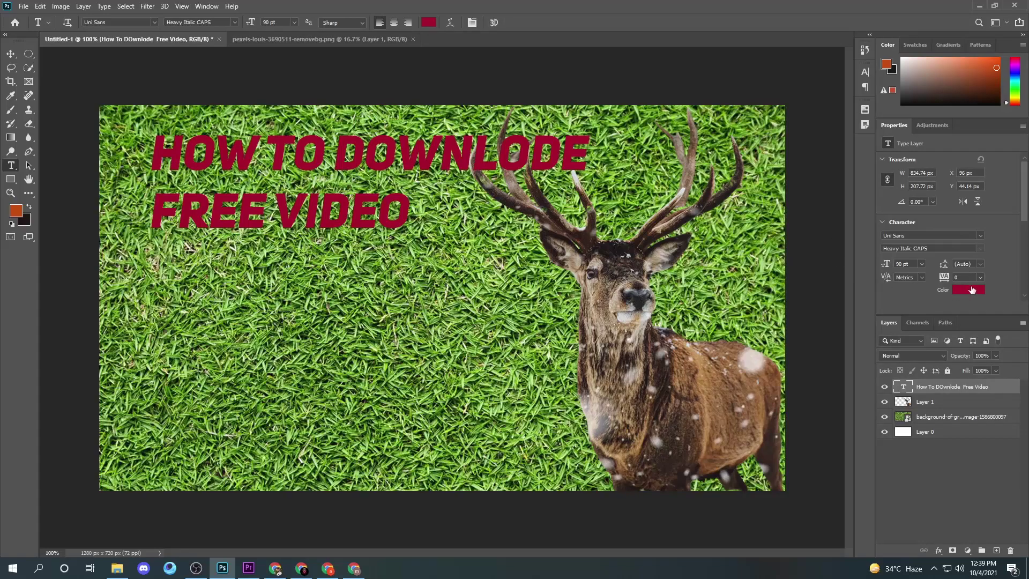
Set the headline text colour to near-white #faf5fa in the Color Picker
key(v)
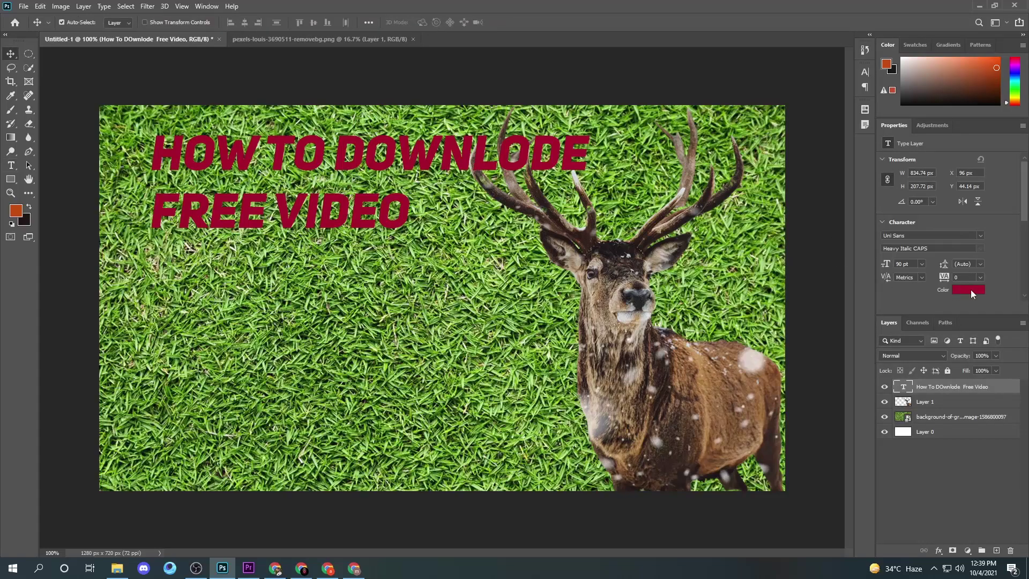
click(970, 290)
click(412, 179)
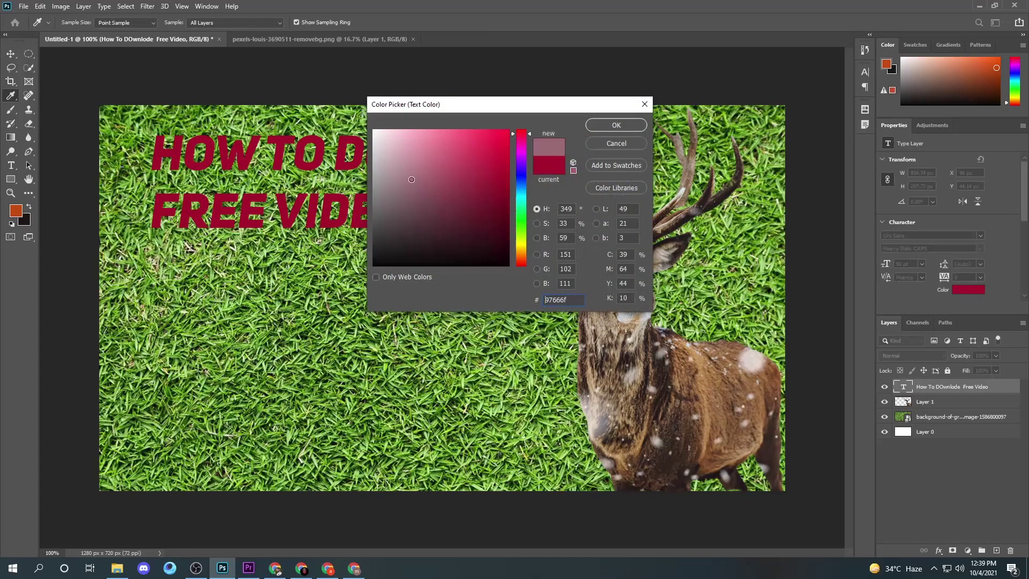
drag(412, 179, 375, 132)
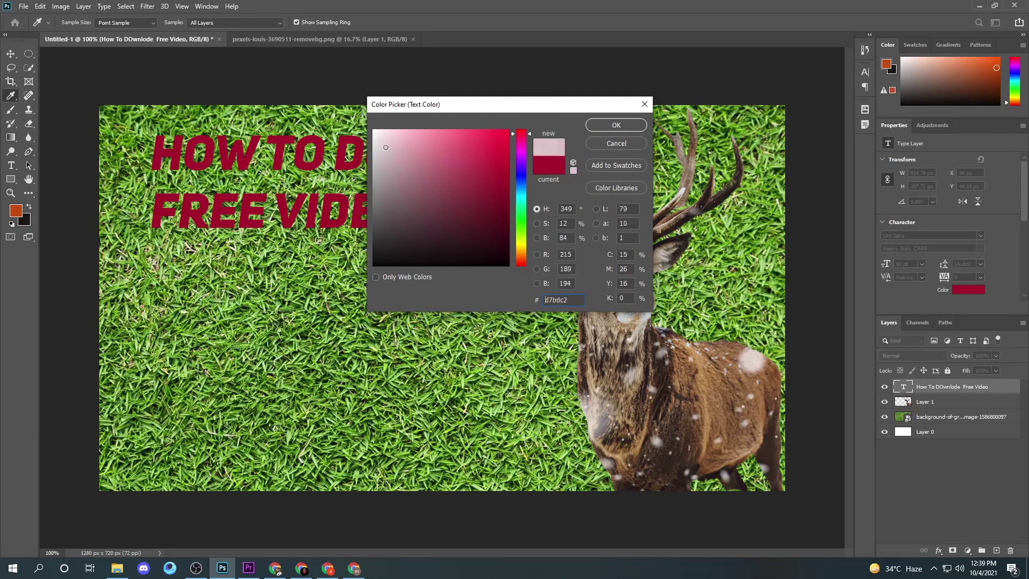
click(616, 126)
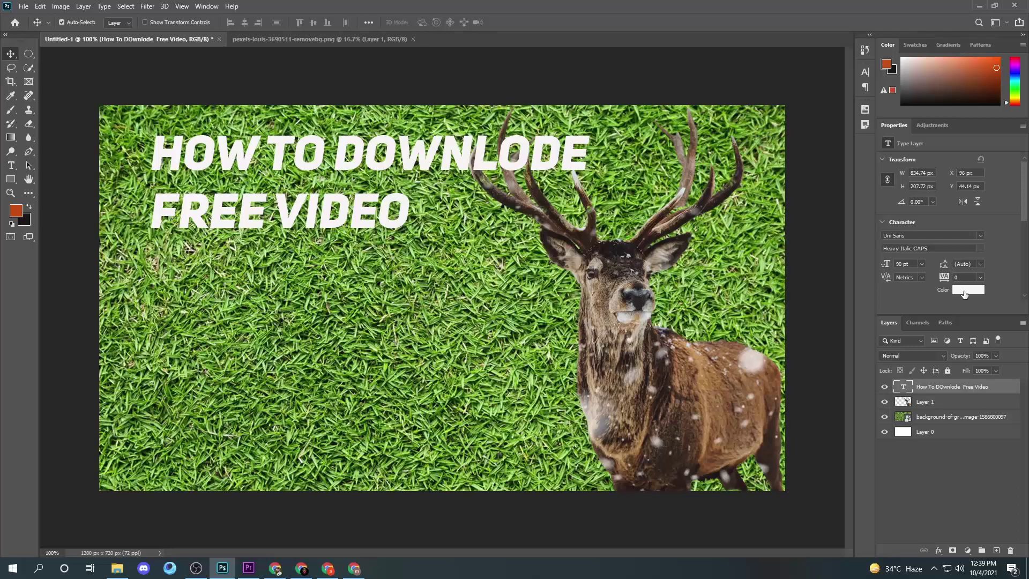
click(965, 293)
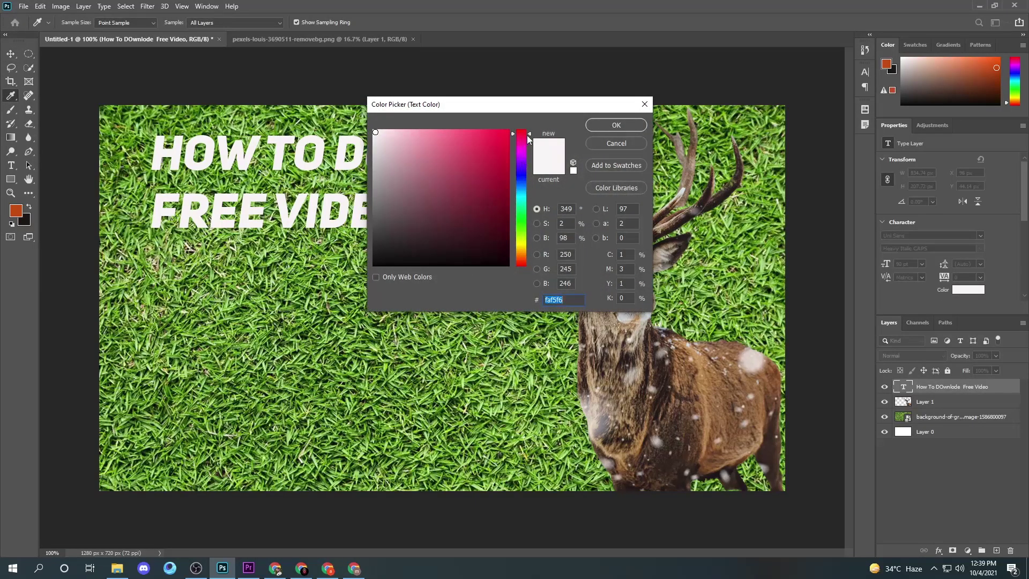
mouse_move(529, 136)
mouse_down()
mouse_move(527, 217)
mouse_move(521, 153)
mouse_up()
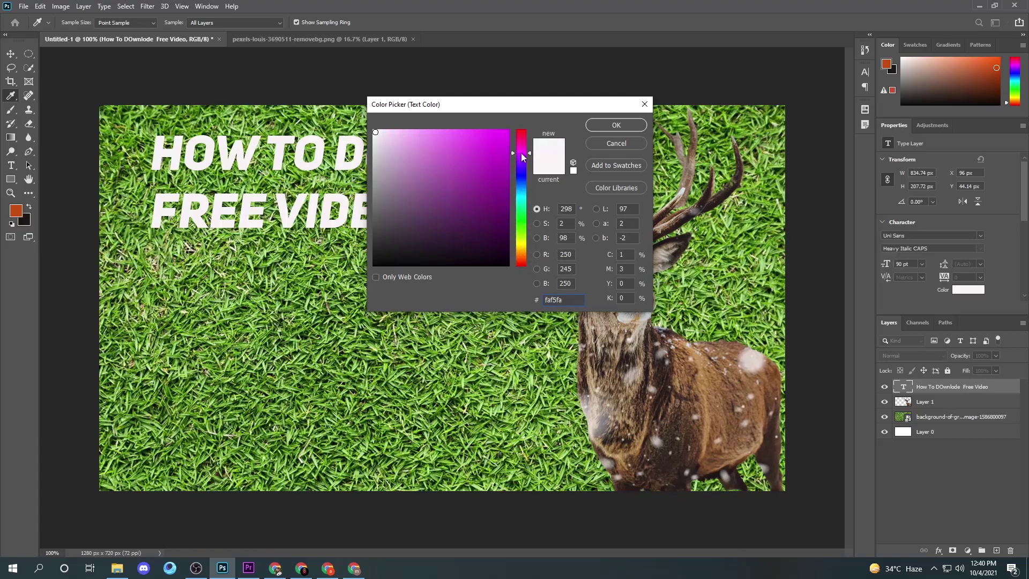
click(617, 125)
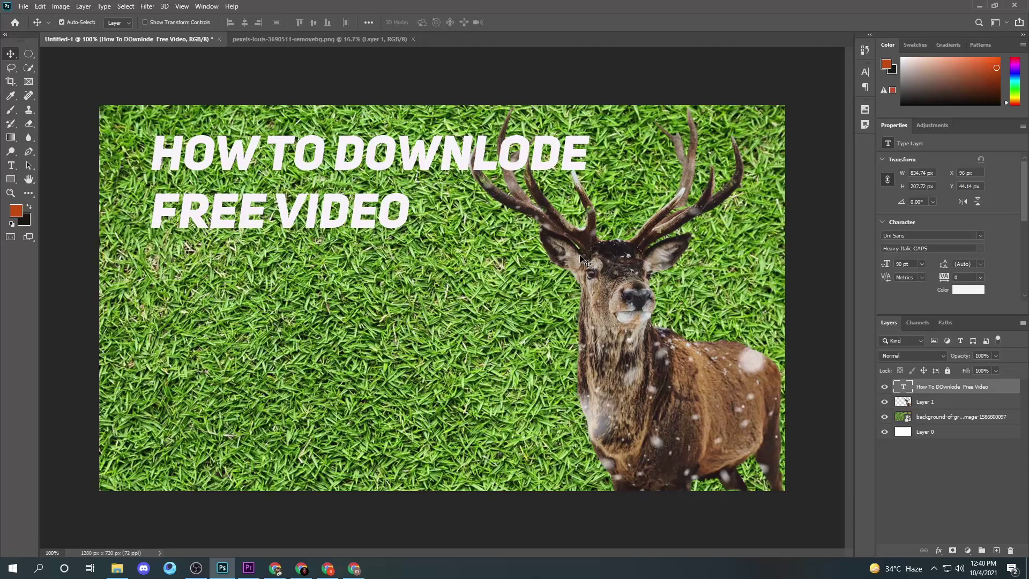
Save the thumbnail on the computer as a JPEG named Untitled-1 in the Music folder
key(ctrl)
key(ctrl)
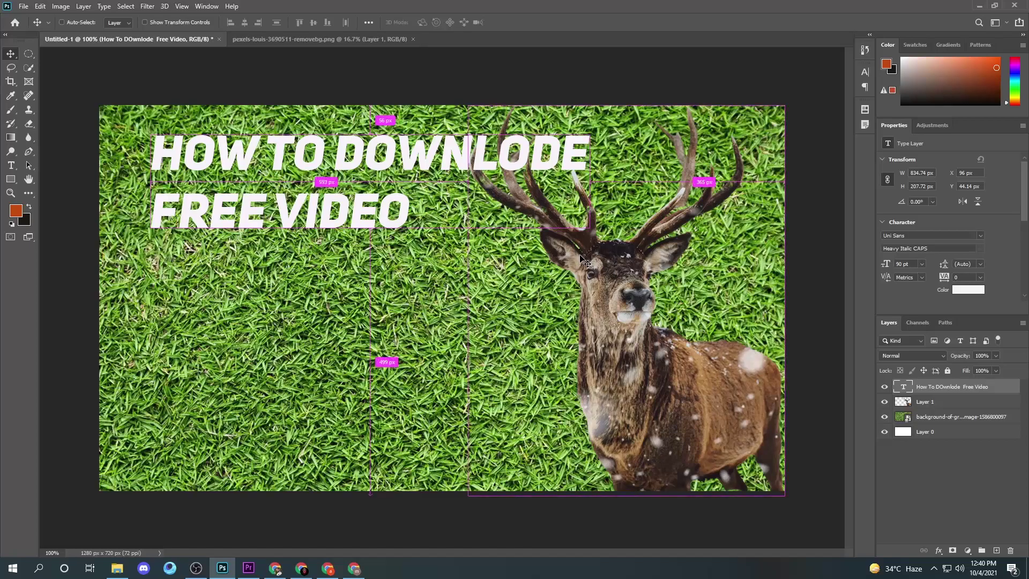
key(ctrl+s)
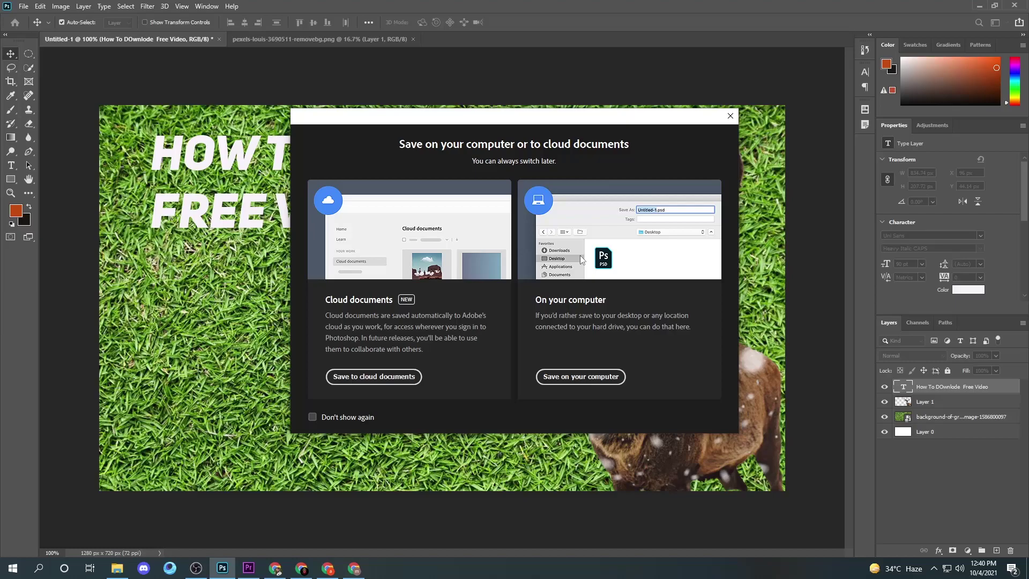
click(579, 378)
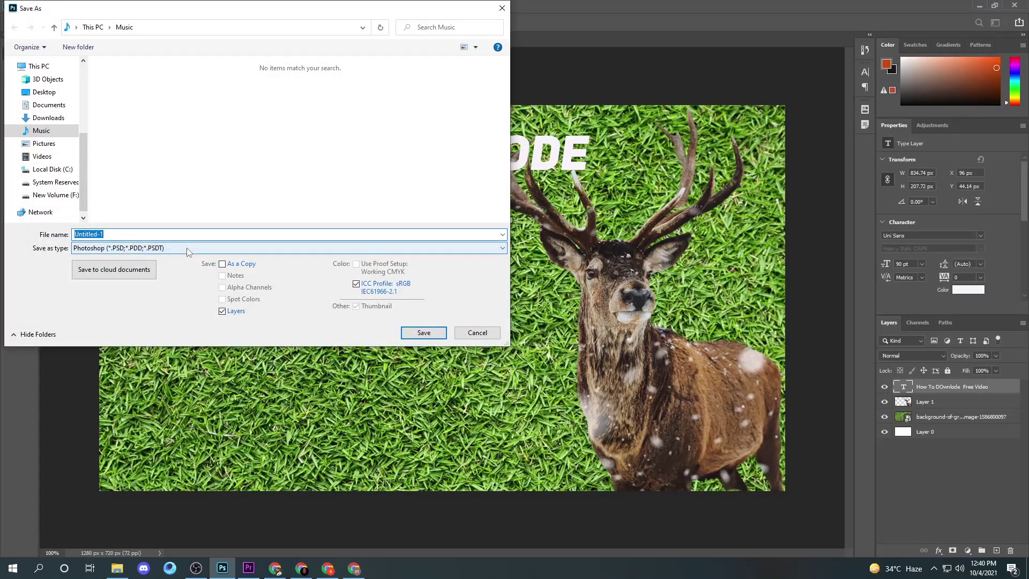
click(187, 250)
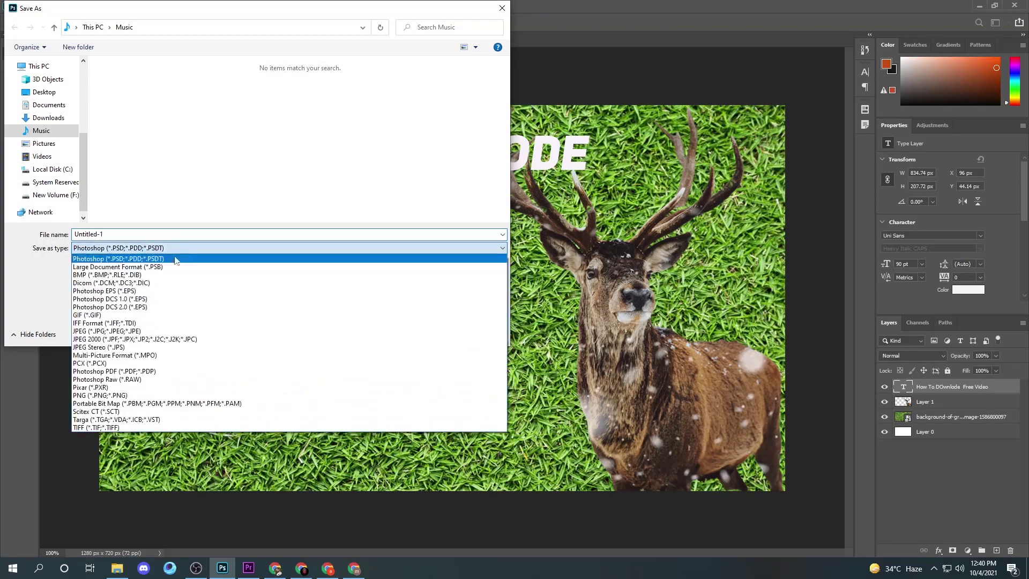
click(116, 331)
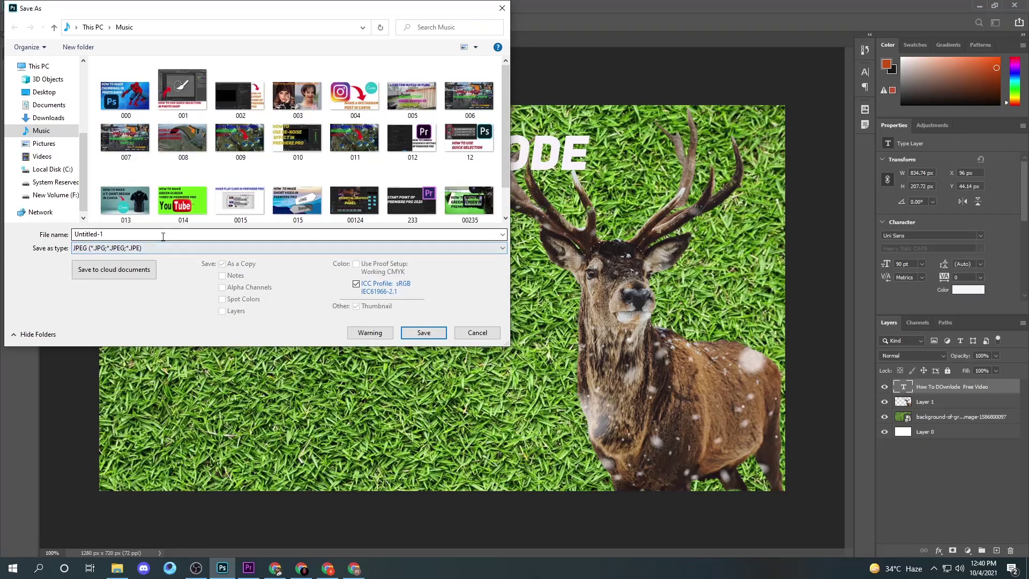
click(474, 333)
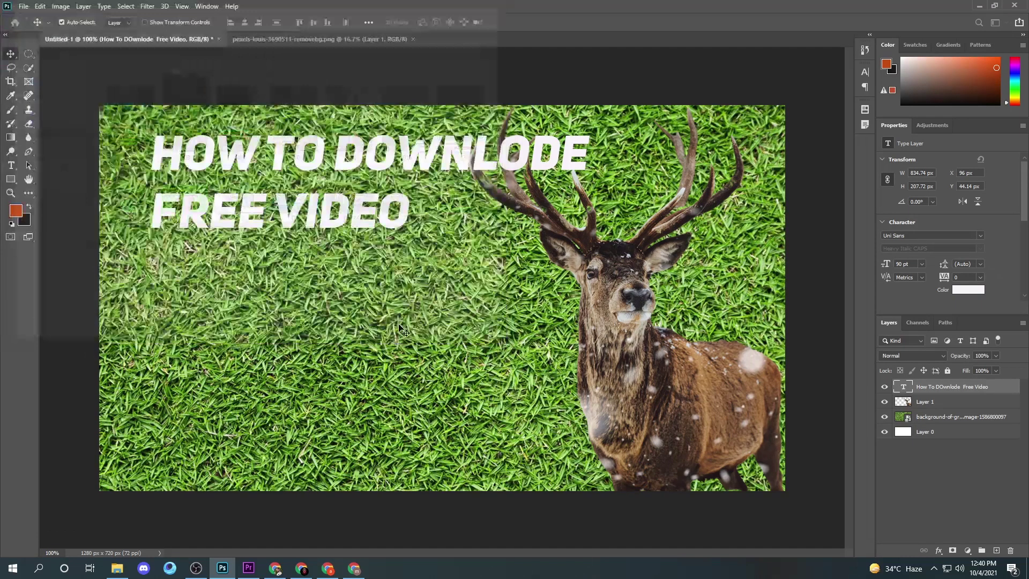